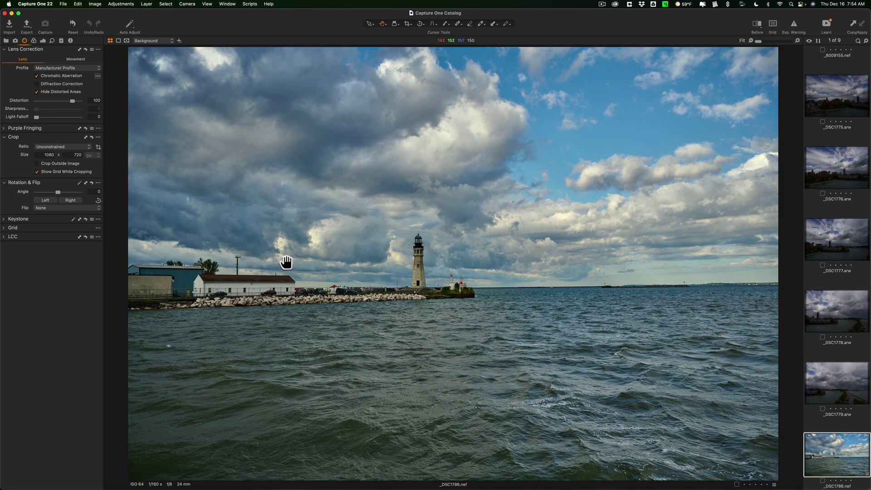
Step through the skyline frames _DSC1775 to _DSC1779 one by one.
scroll(807, 184, up, 2)
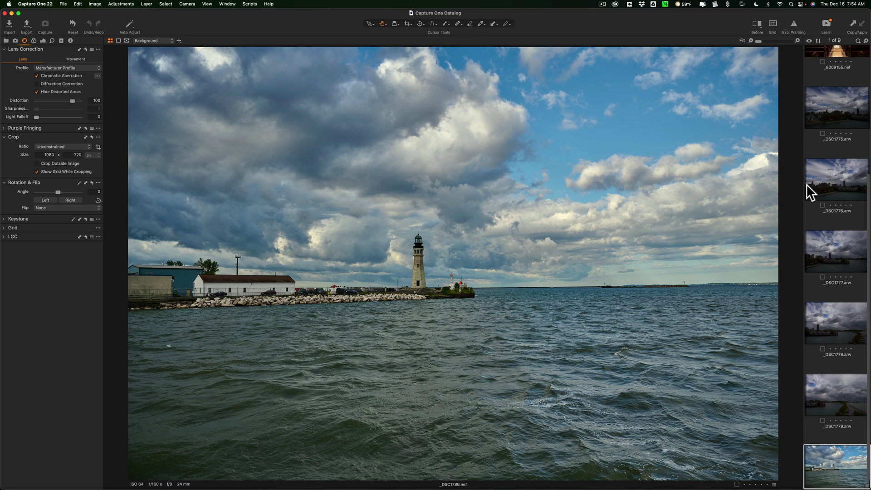
scroll(807, 183, up, 2)
click(825, 164)
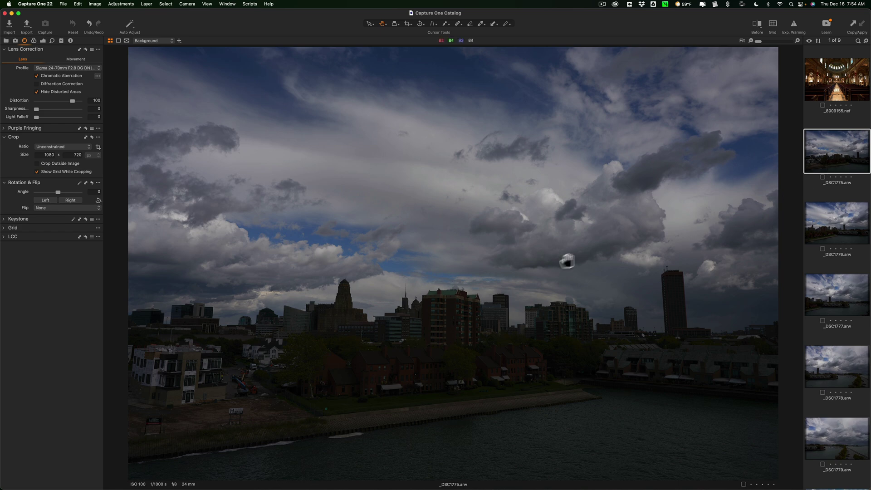
click(839, 216)
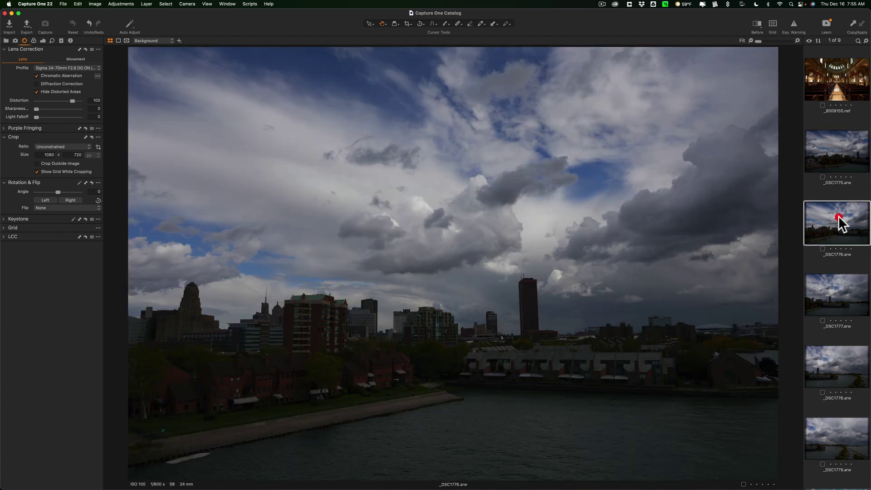
click(841, 294)
click(847, 370)
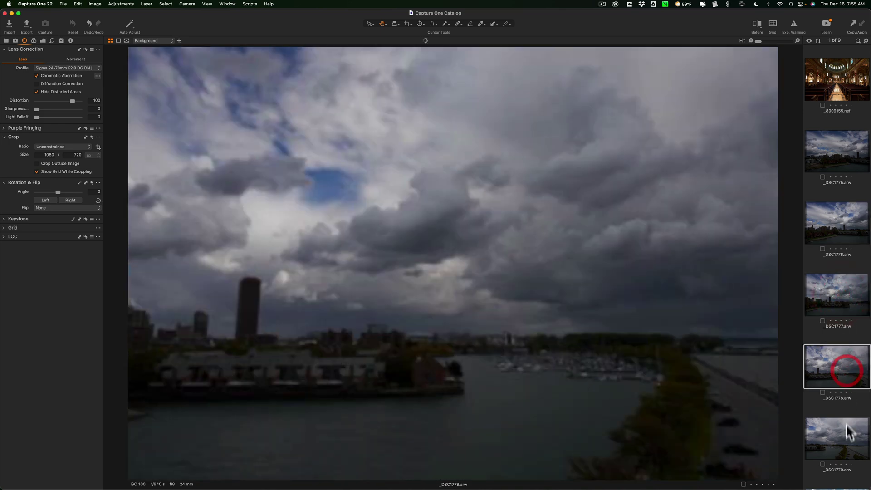
click(844, 435)
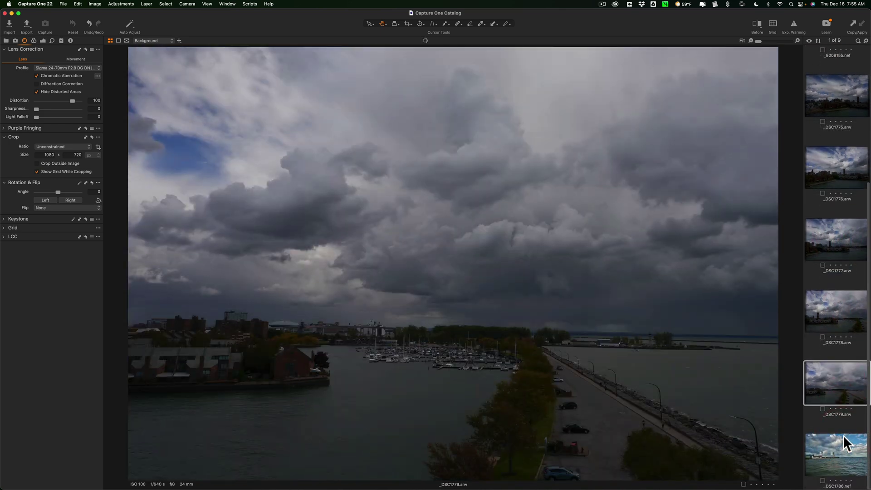
Select all five skyline frames, _DSC1775 through _DSC1779, together.
scroll(843, 434, up, 5)
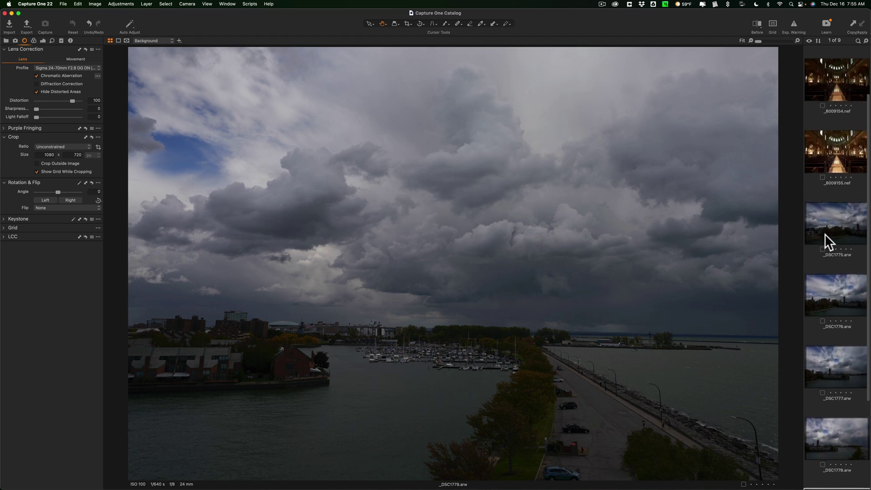
click(825, 233)
scroll(826, 234, down, 2)
scroll(826, 233, down, 1)
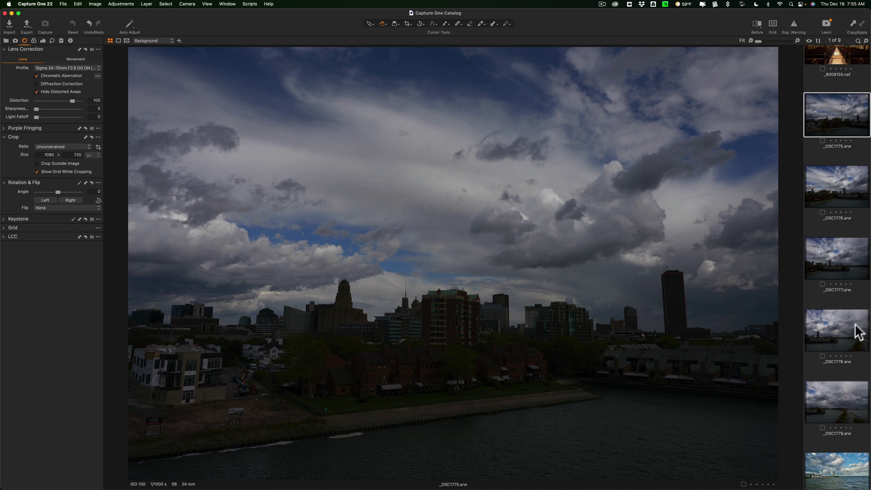
shift+click(838, 400)
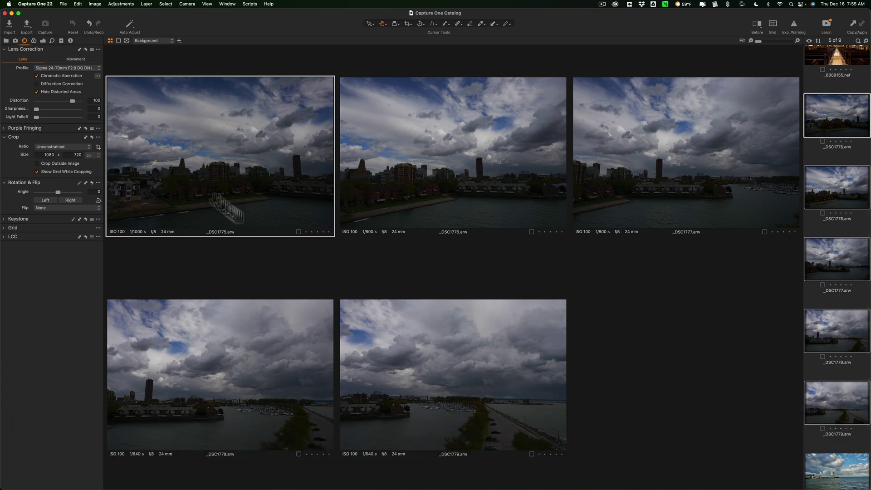
Start Stitch to Panorama and compare Cylindrical and Spherical projections, ending on Perspective.
click(97, 4)
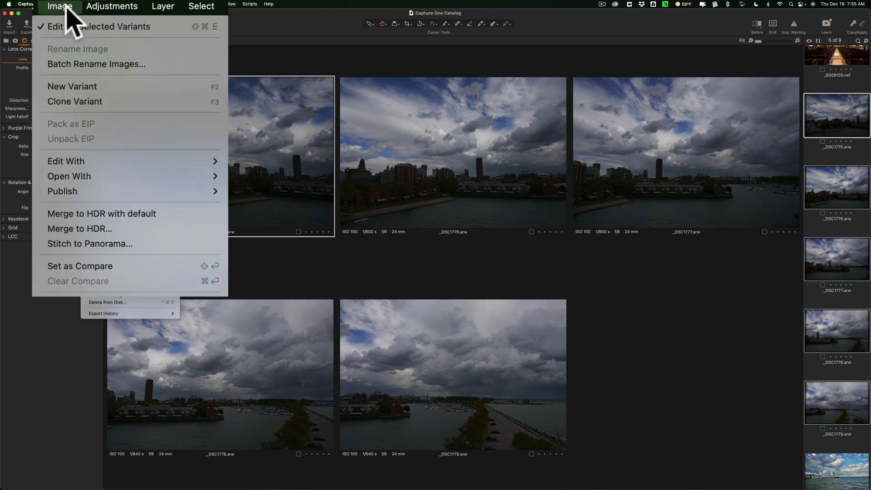
click(111, 244)
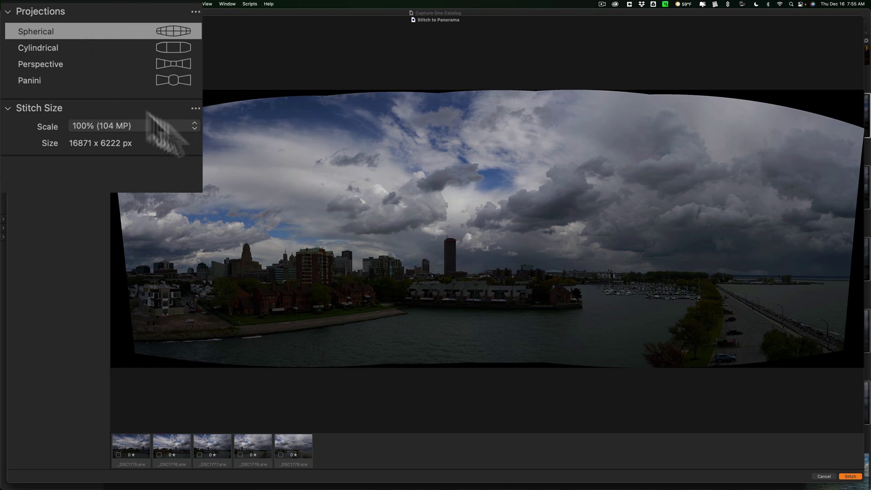
click(121, 47)
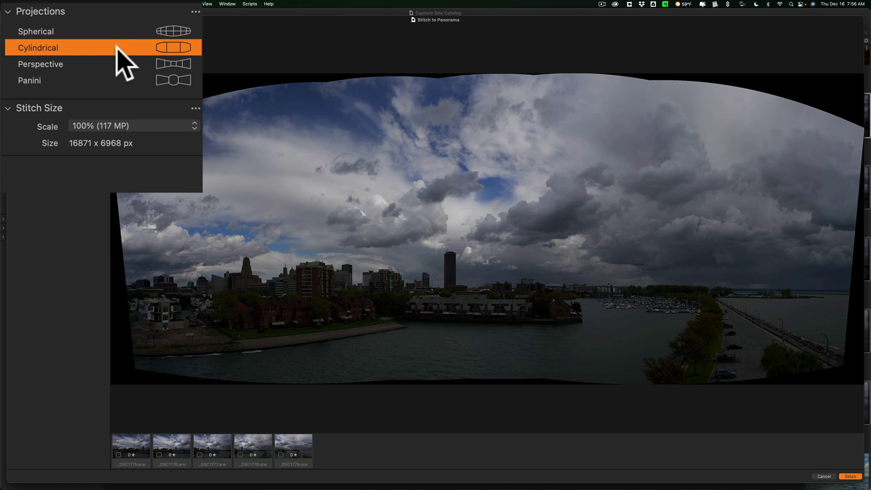
click(124, 32)
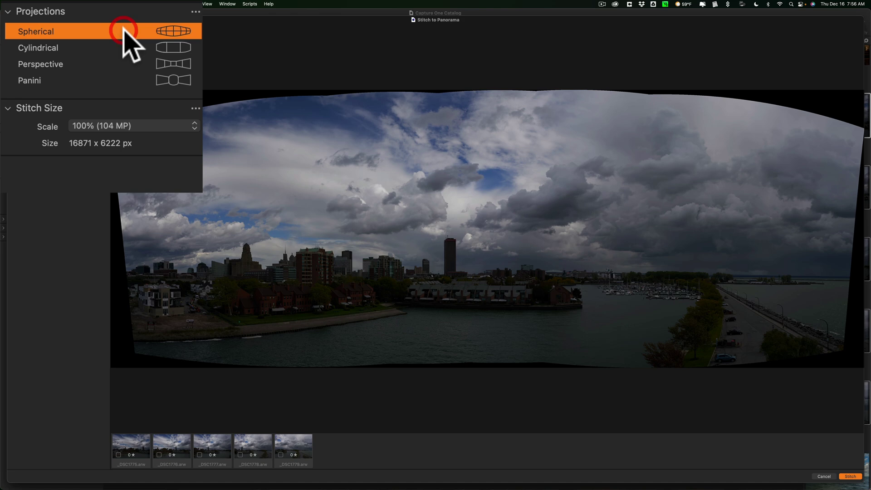
click(123, 43)
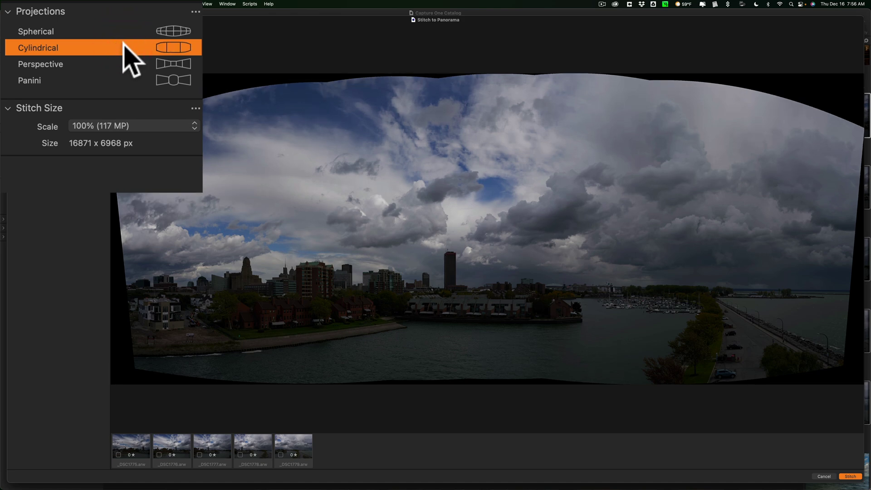
click(116, 62)
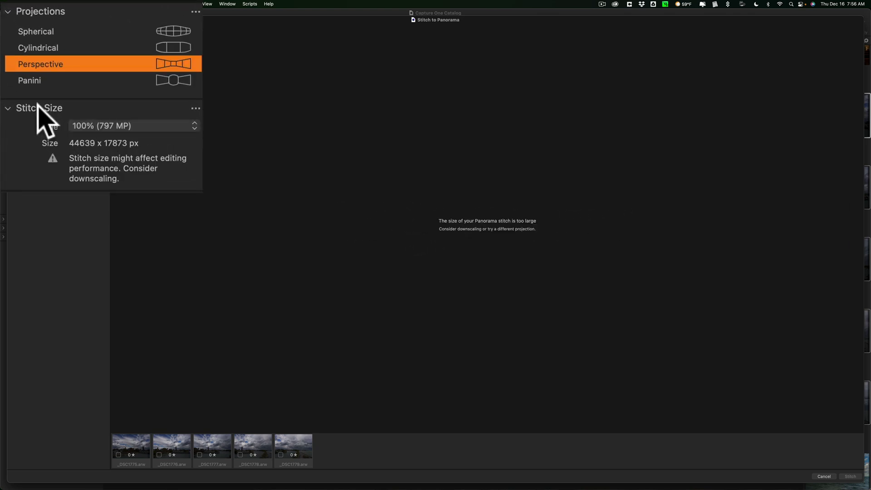
Shrink the stitch scale to 25% (49 MP) and use Panini projection.
mouse_move(26, 76)
click(195, 126)
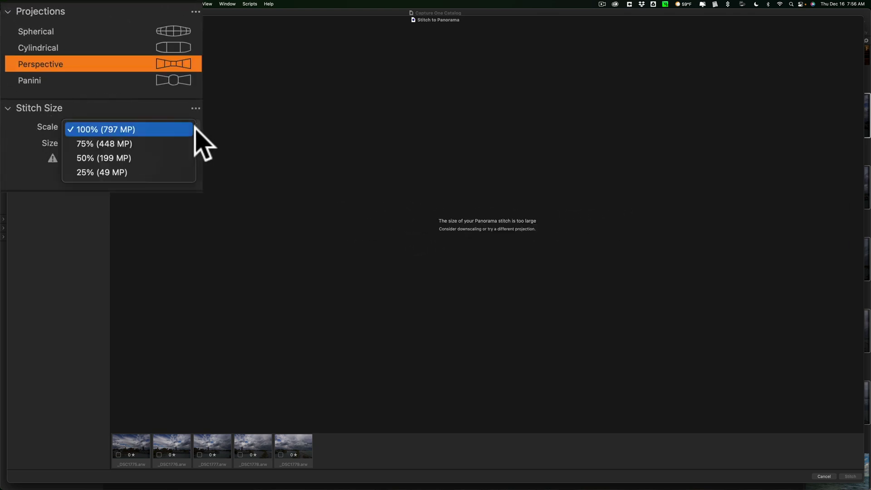
click(141, 167)
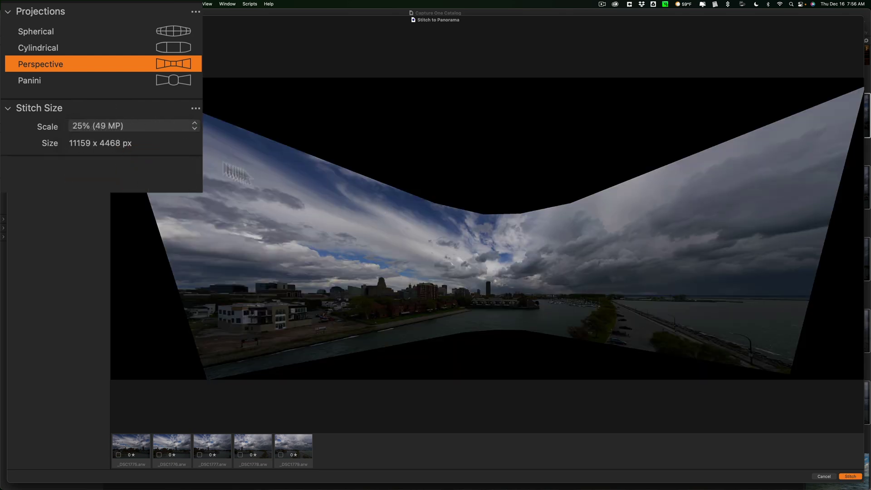
click(68, 81)
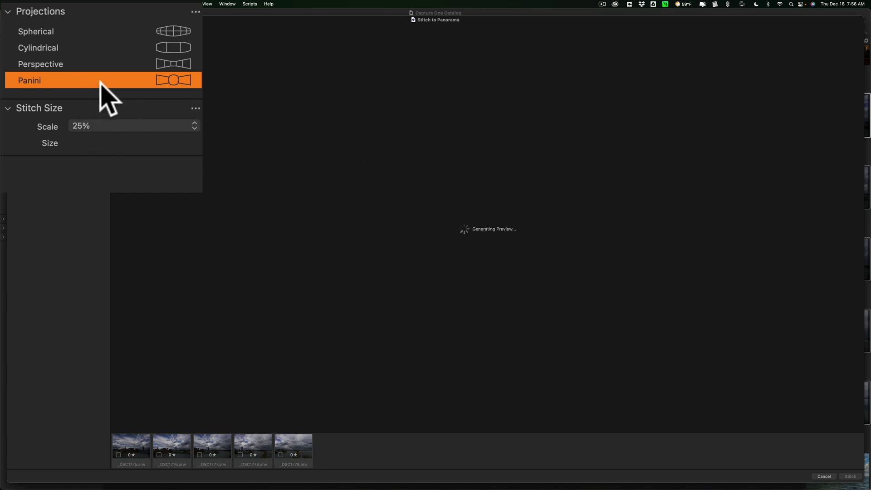
Compare Cylindrical and Spherical projections, settling on Cylindrical.
click(91, 46)
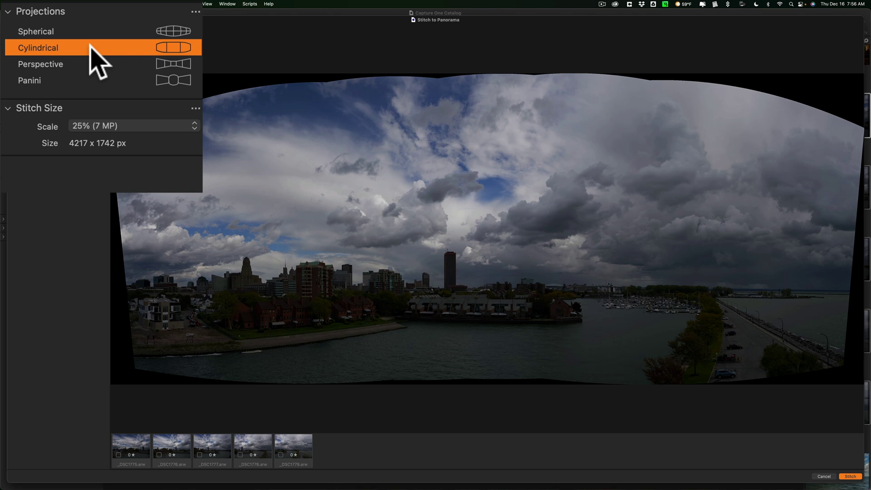
click(82, 30)
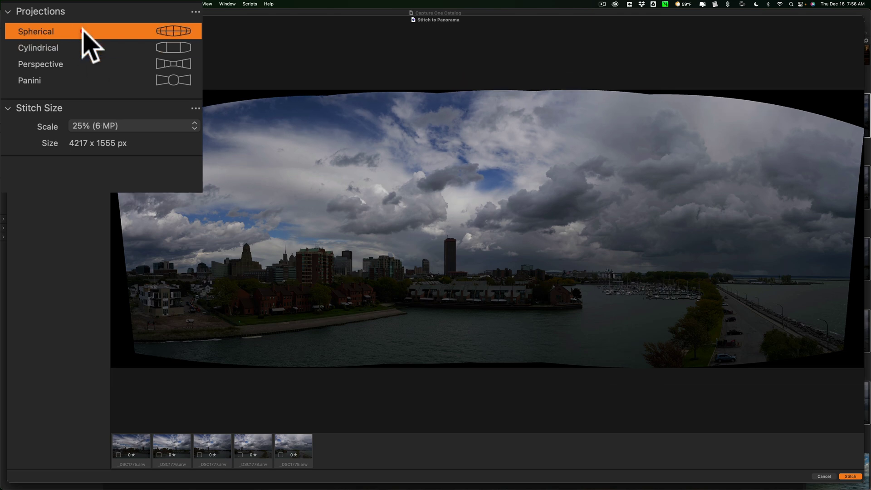
click(88, 51)
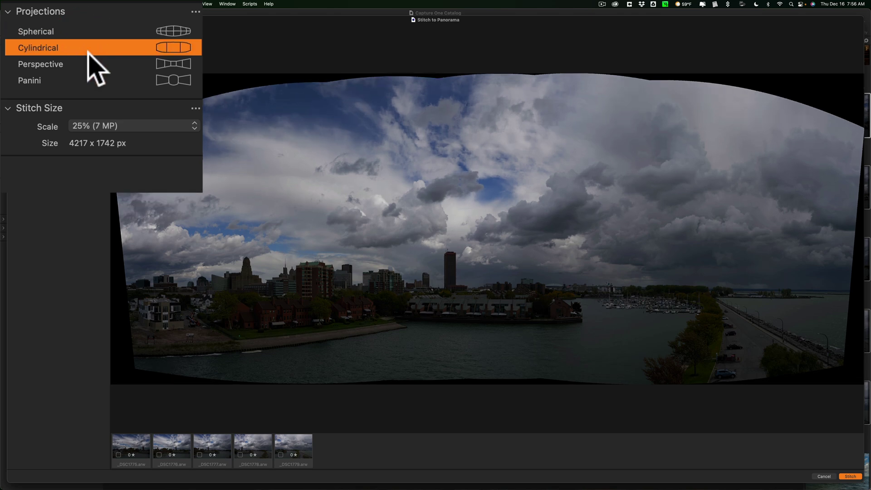
click(88, 52)
Stitch the panorama at 75% scale (65 MP) and view _DSC1779_Panorama.dng.
click(148, 125)
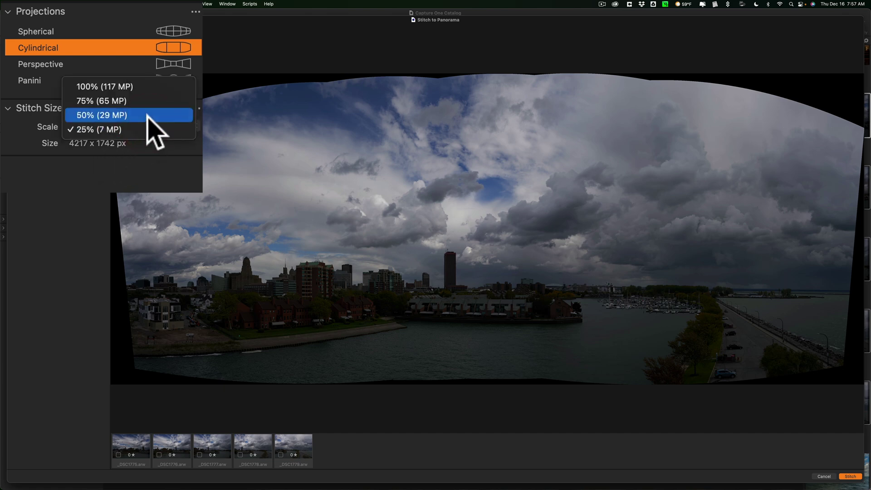
click(149, 87)
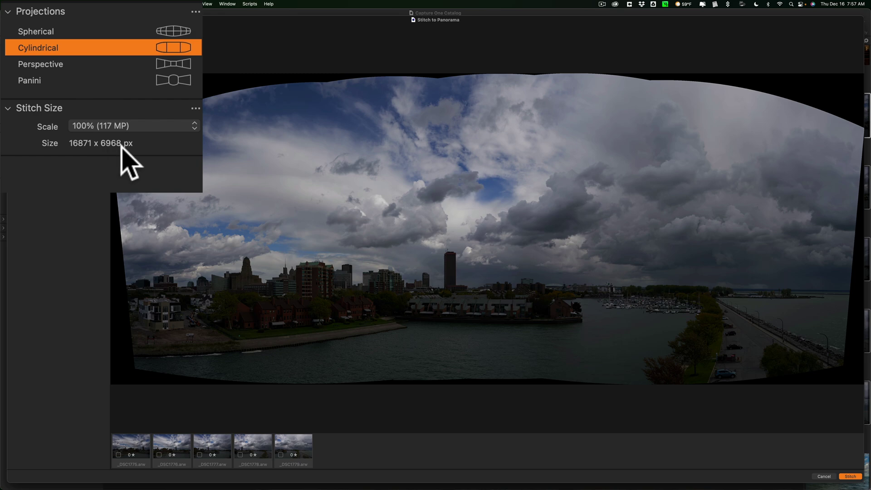
click(164, 125)
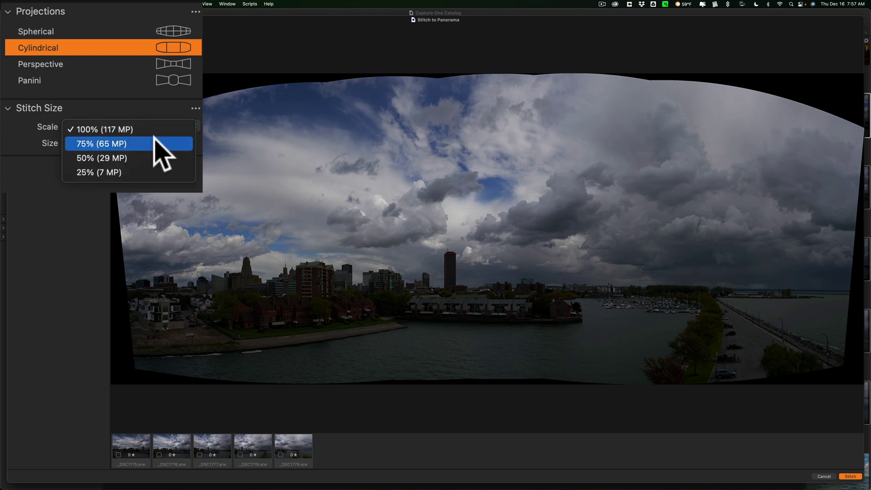
click(154, 137)
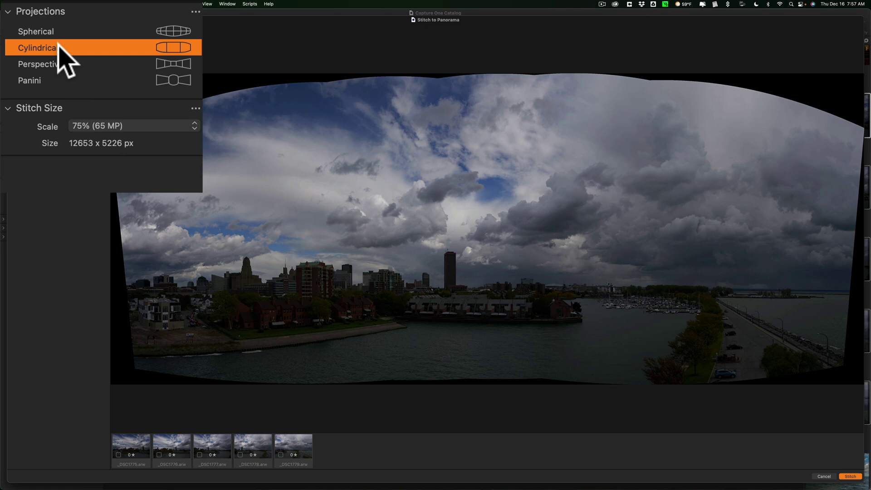
click(826, 470)
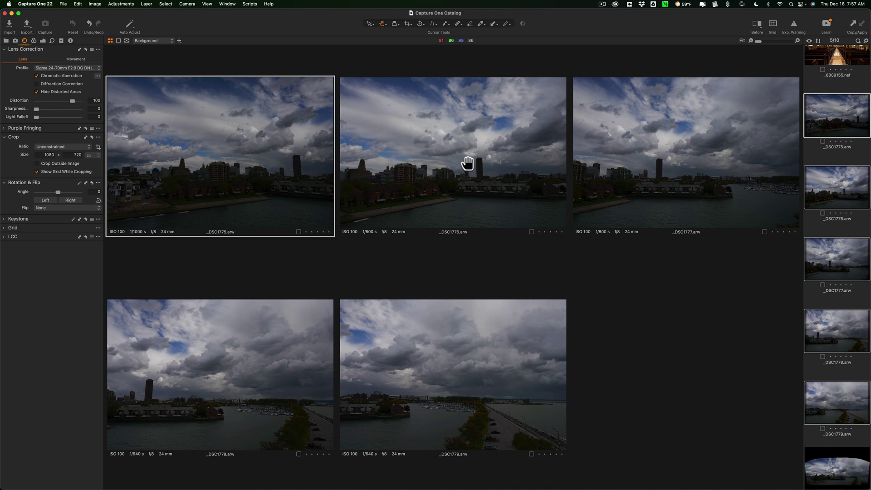
click(840, 467)
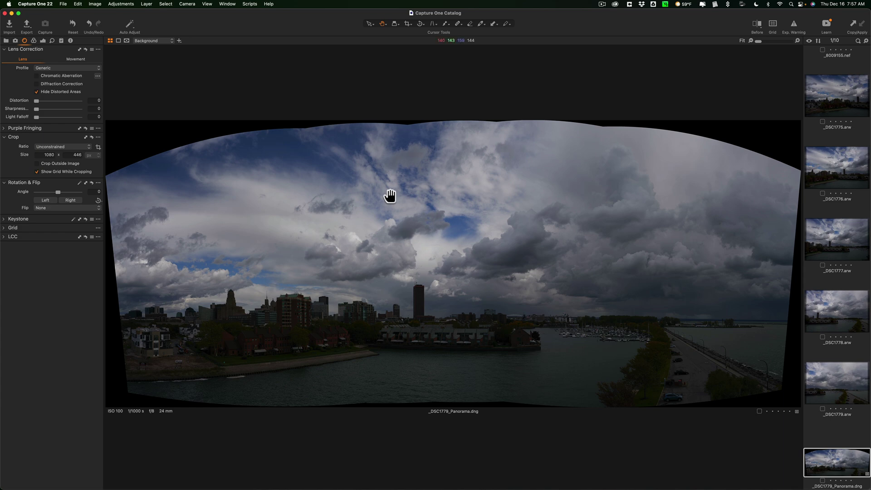
Crop the panorama to 1080 × 379, trimming the curved edges from every side.
click(408, 24)
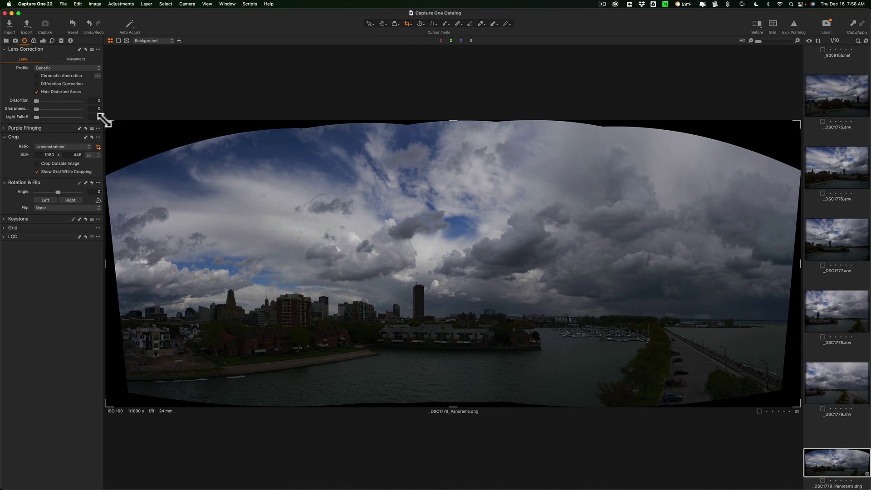
drag(101, 117, 135, 166)
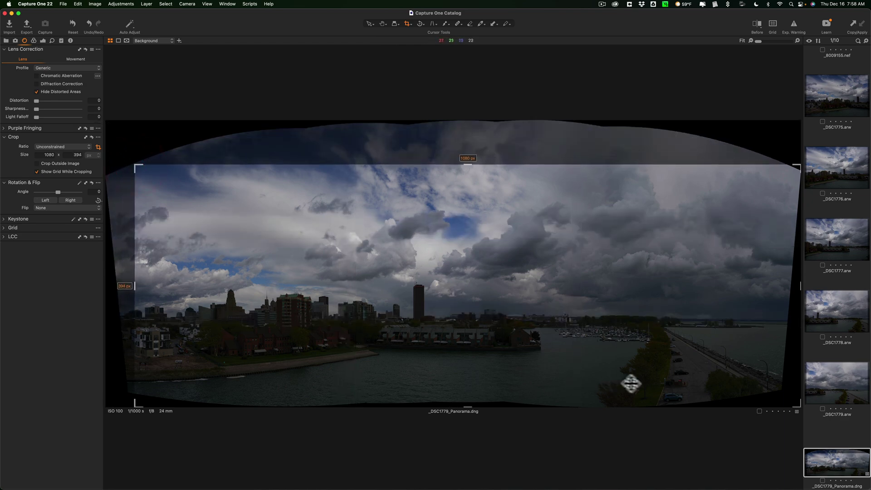
drag(798, 404, 774, 389)
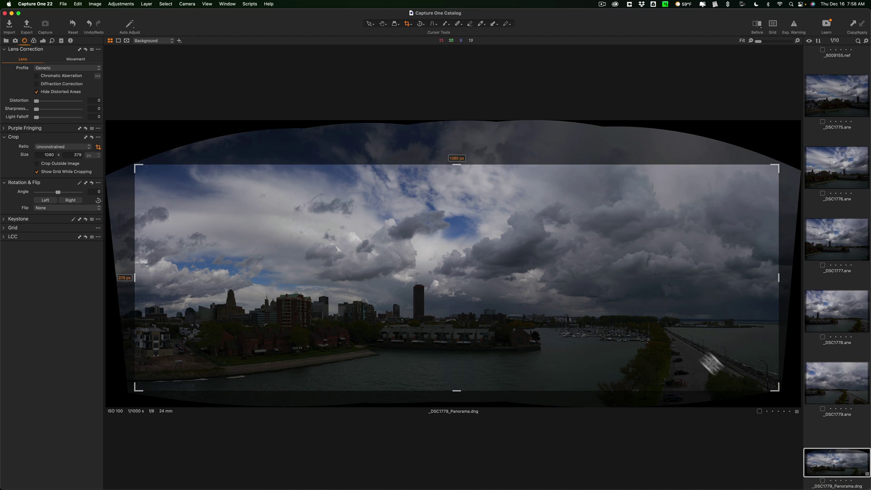
click(383, 26)
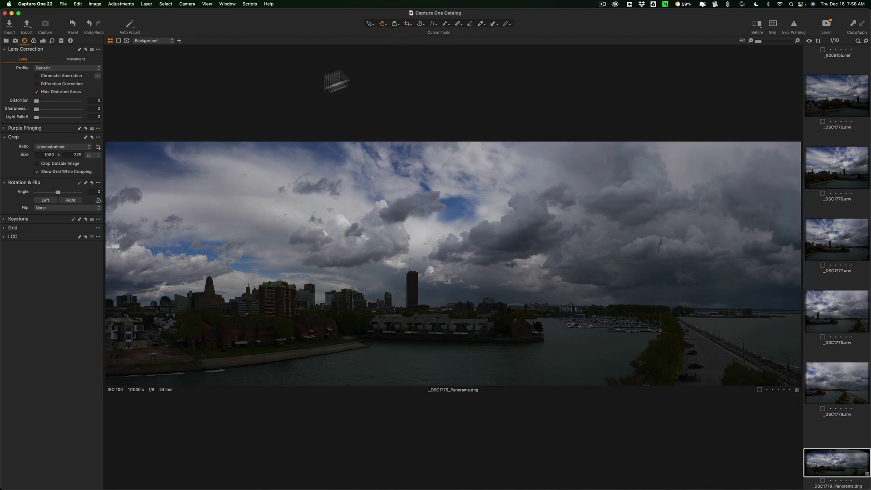
Set Shadow 51, Highlight -54 and White 23 in the exposure adjustments.
click(43, 41)
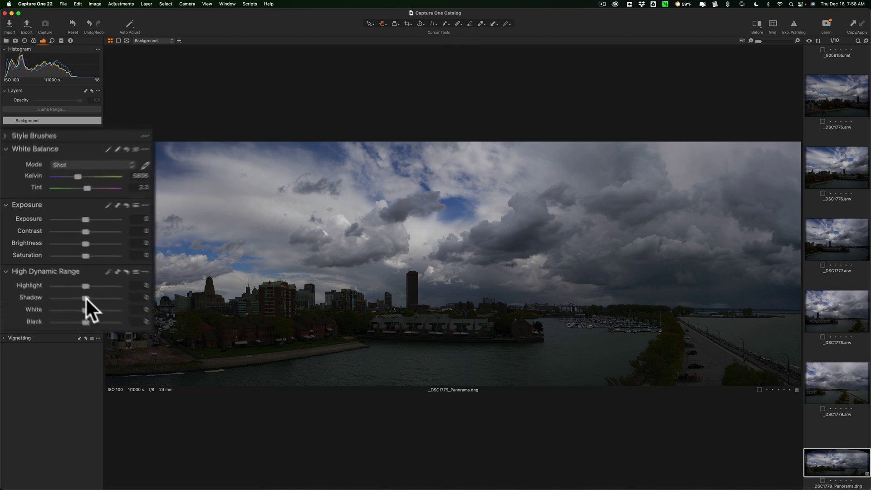
drag(58, 276, 66, 276)
drag(131, 321, 93, 307)
drag(111, 334, 121, 355)
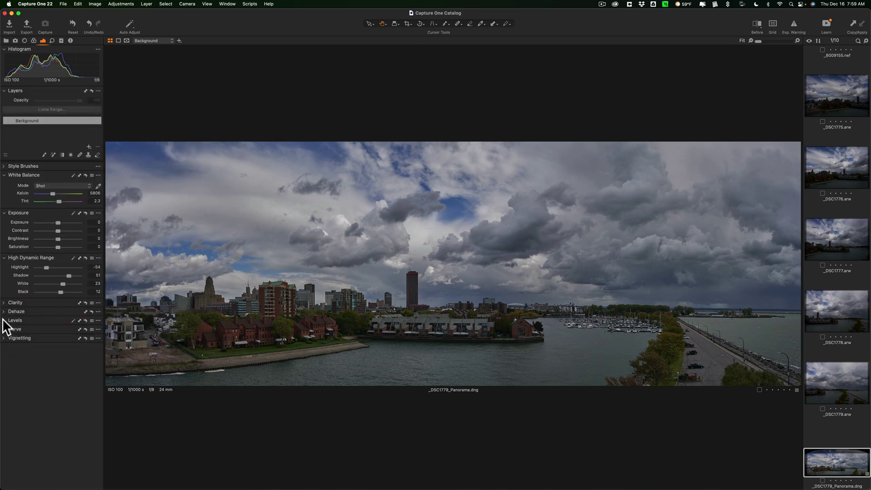
In Levels, lower the white point to 229 and raise the black point slightly.
click(5, 320)
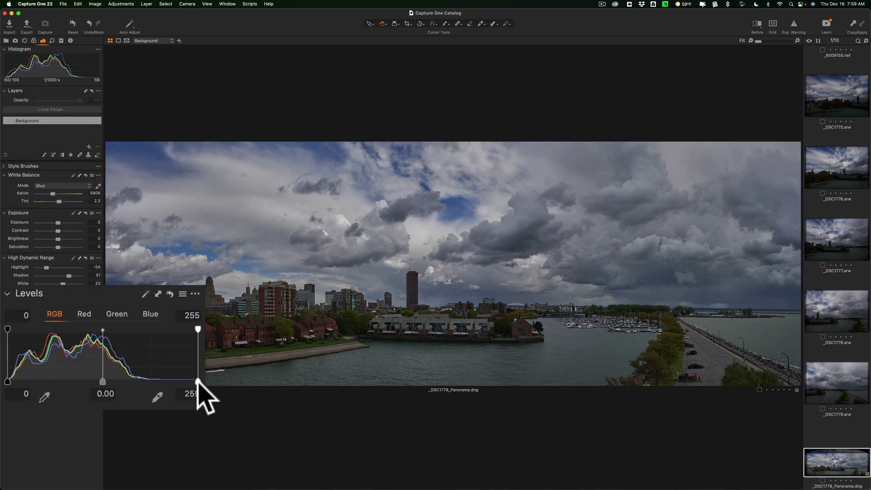
drag(199, 381, 177, 383)
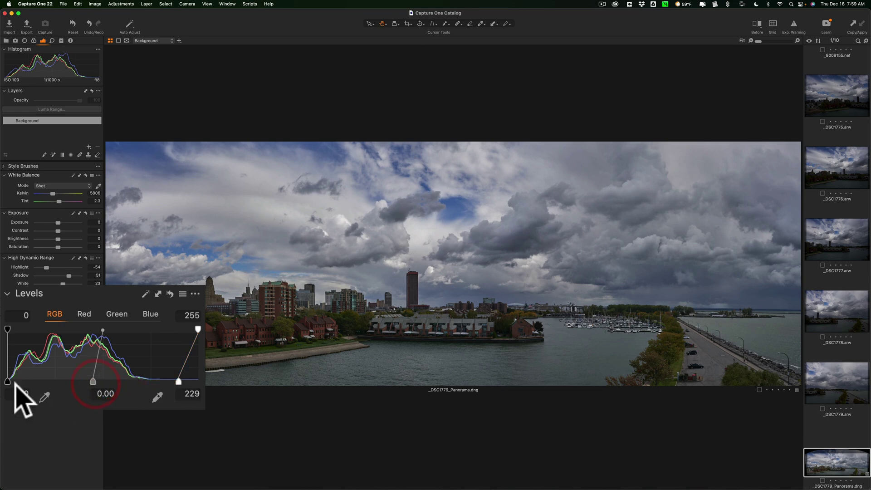
drag(7, 381, 10, 382)
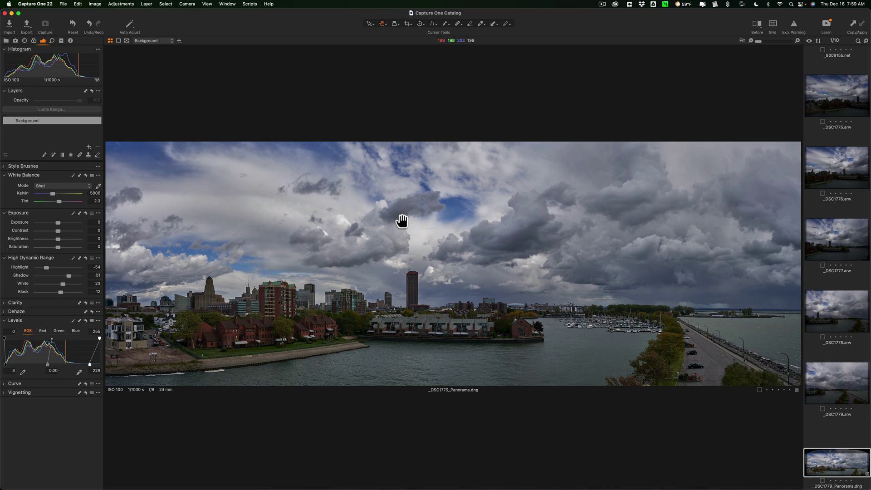
Compare exposures _8009153, _8009154 and _8009155.nef, then select all three.
scroll(837, 193, up, 5)
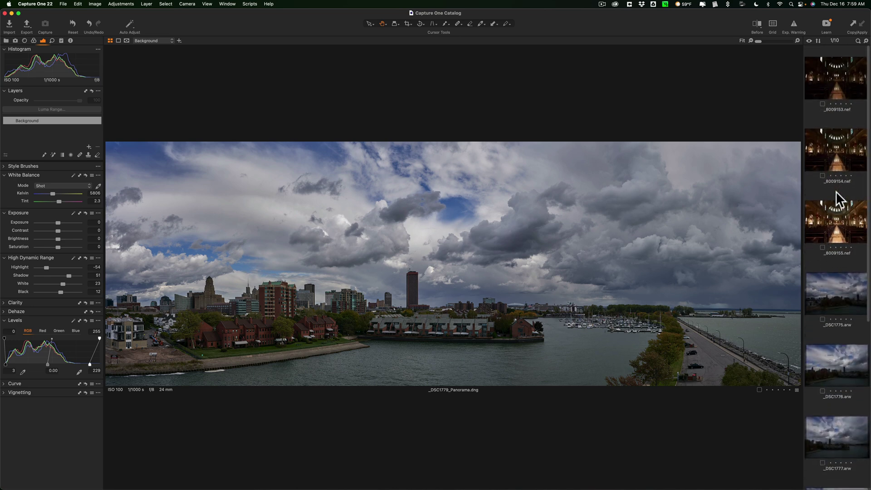
click(827, 87)
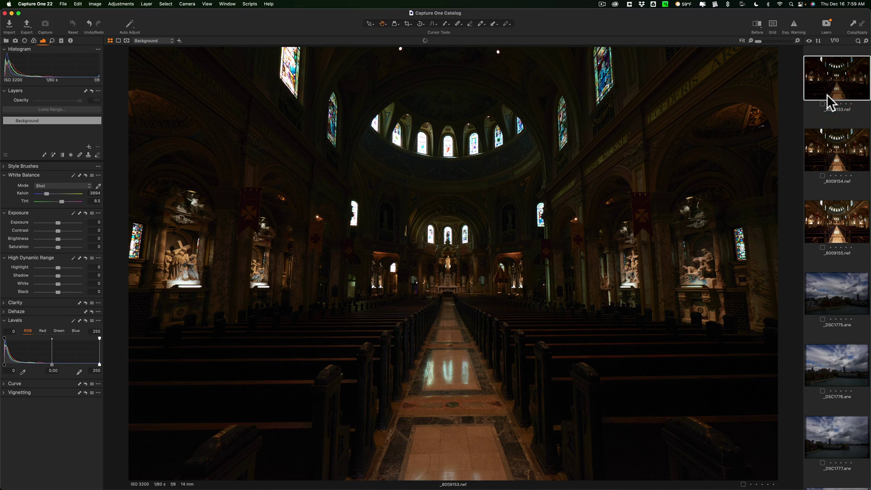
click(837, 148)
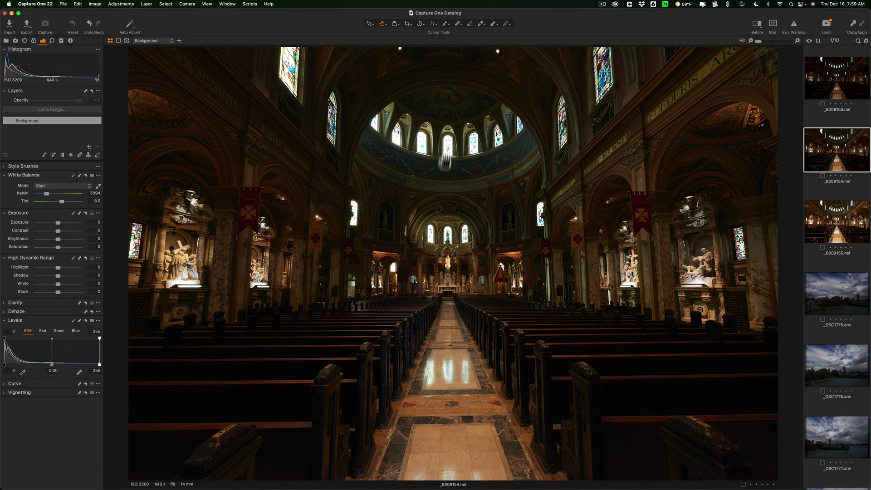
click(833, 230)
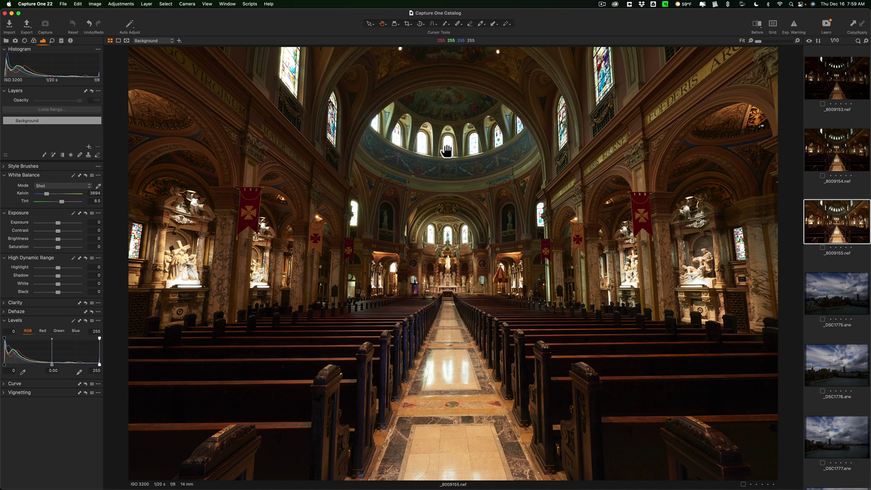
click(823, 152)
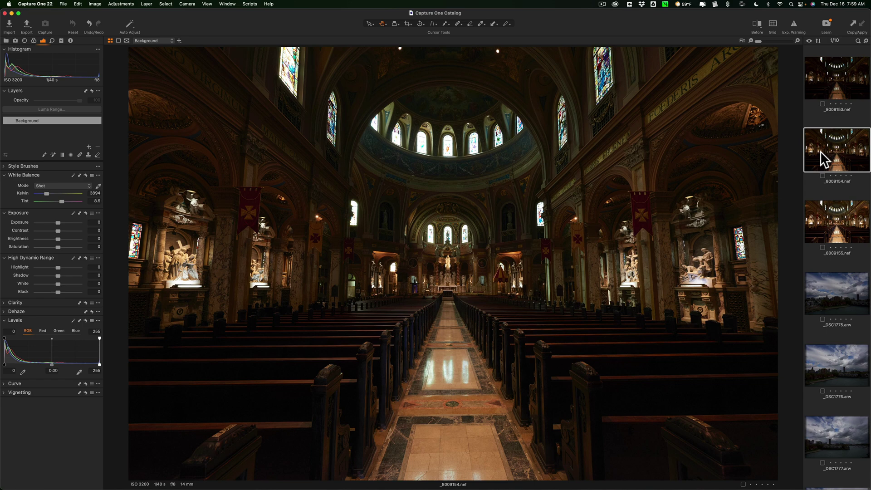
click(837, 82)
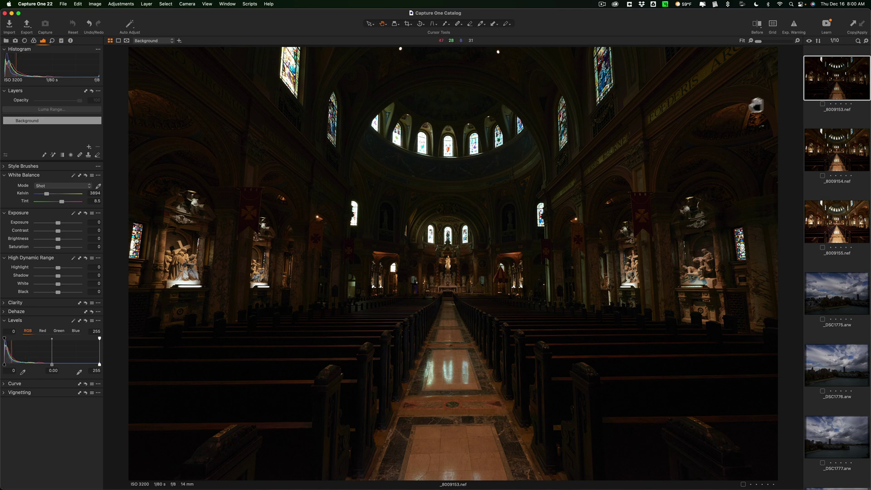
shift+click(840, 213)
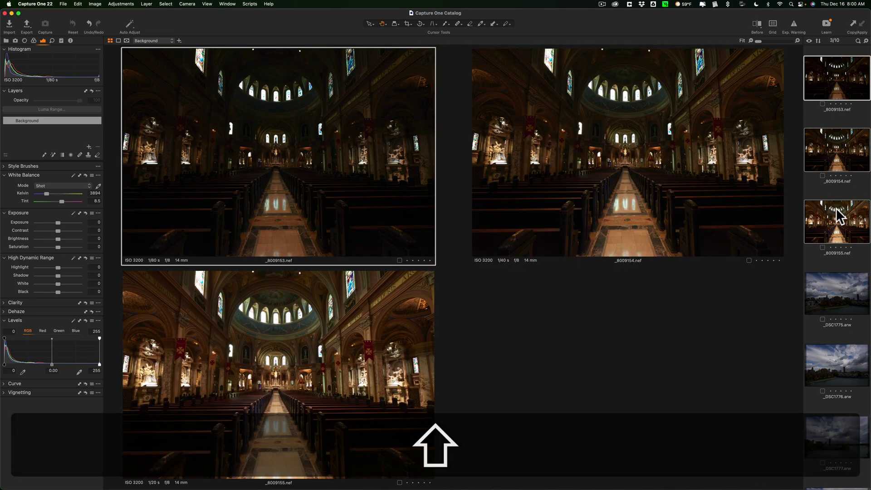
Open Merge to HDR for the three selected basilica exposures.
click(95, 4)
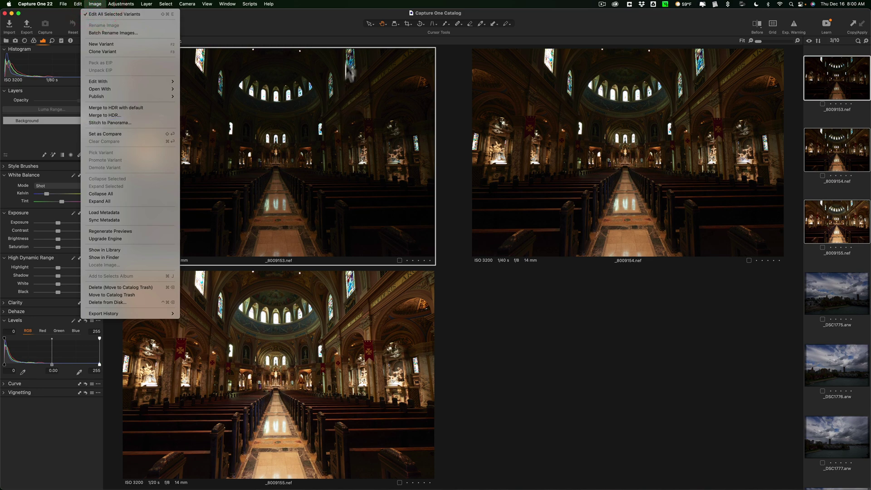
click(338, 24)
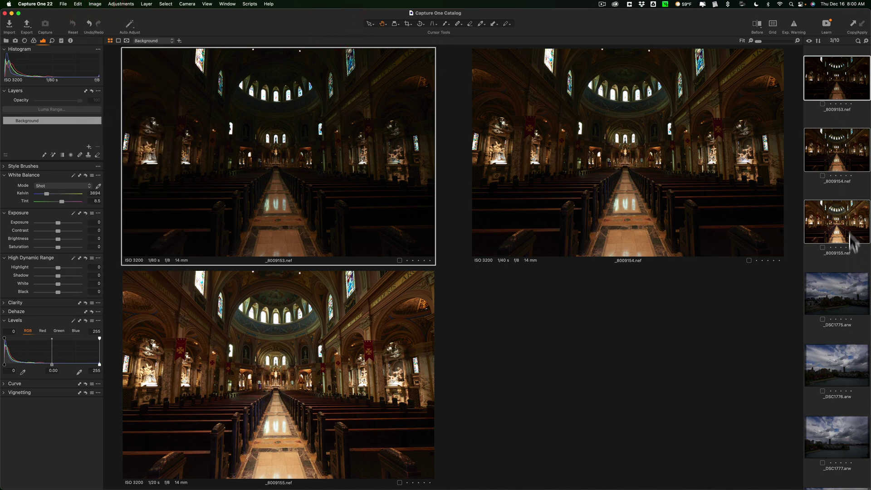
right_click(831, 78)
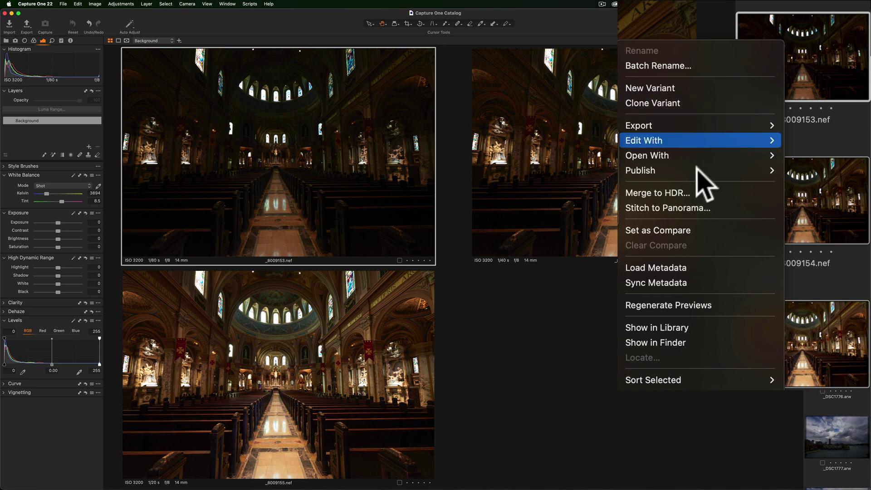
click(676, 192)
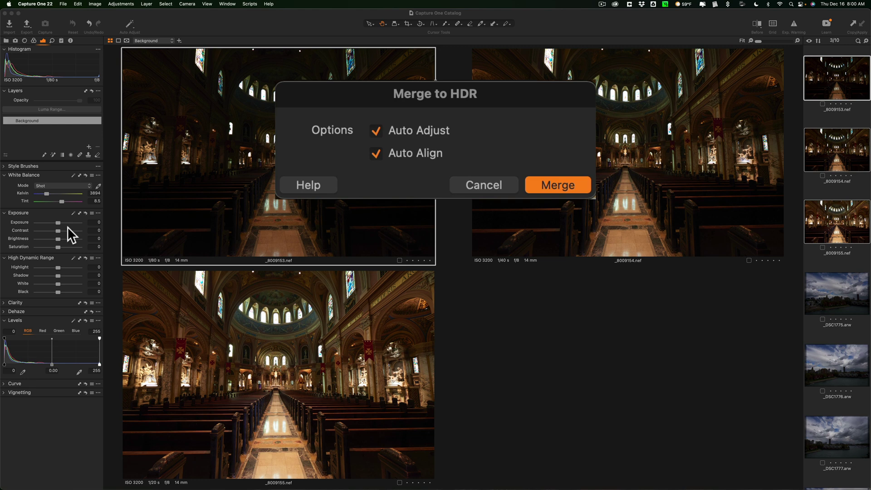
Merge the exposures into _8009155_HDR.dng and view the result.
click(556, 180)
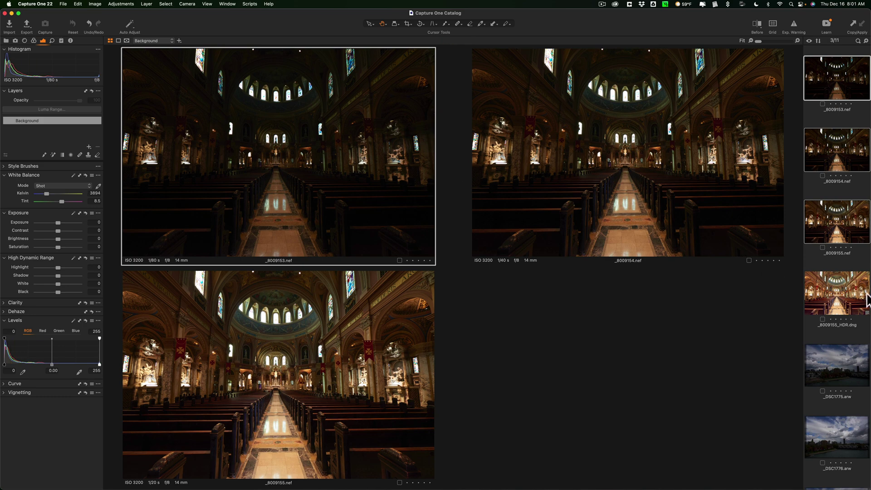
click(840, 286)
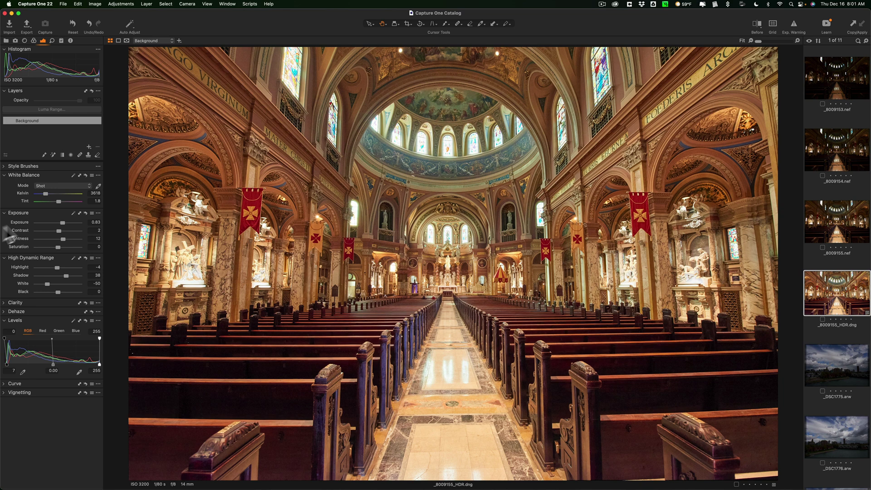
Lower the HDR image's Exposure from 0.83 to -1.53.
drag(61, 222, 48, 220)
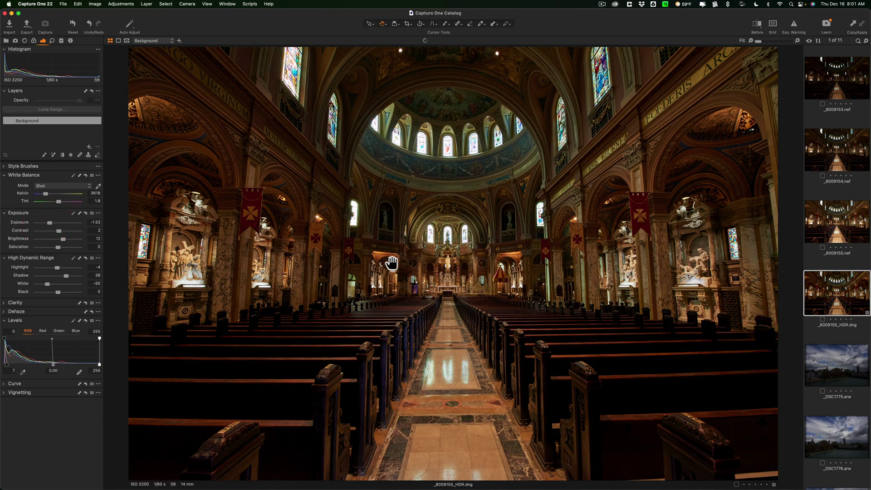